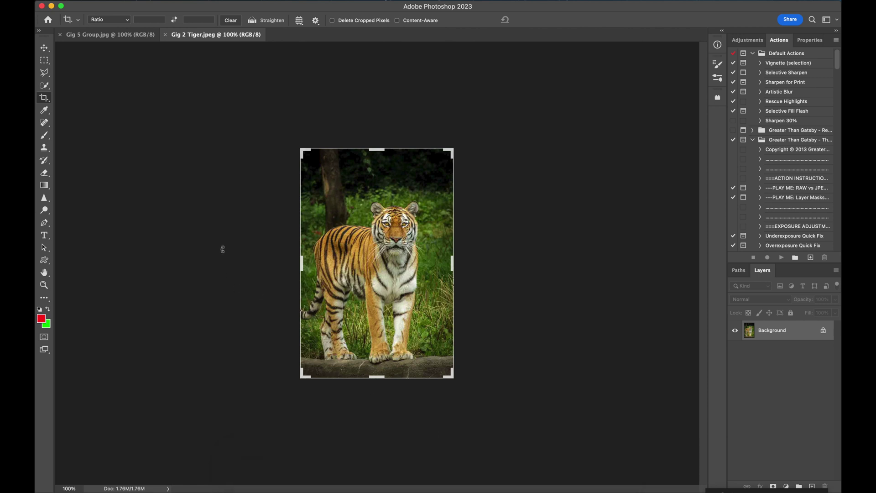
left_click(118, 40)
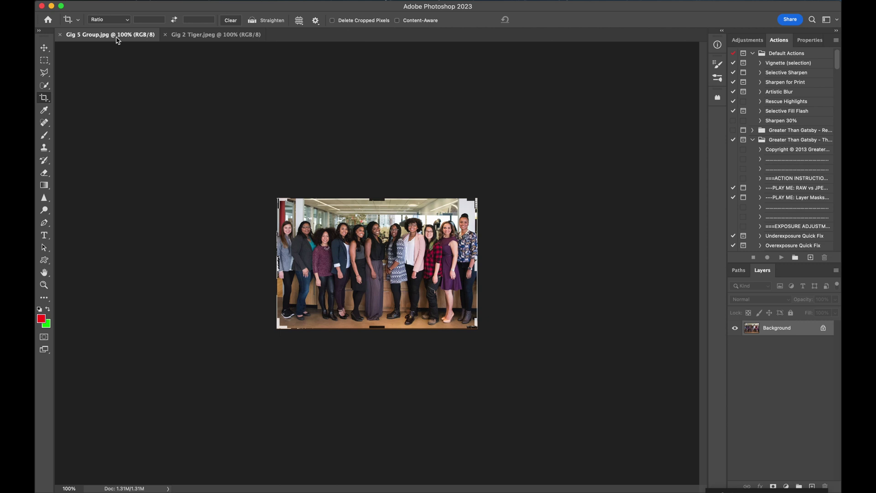
left_click(207, 40)
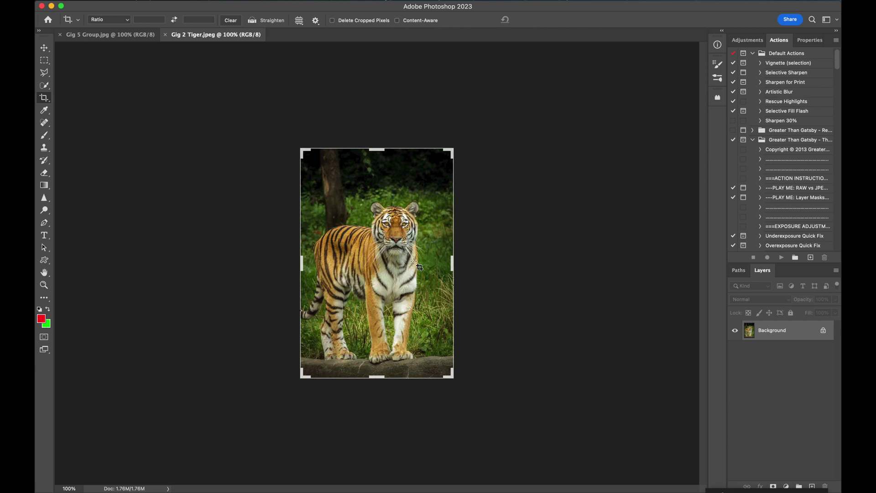
Launch Topaz Gigapixel AI from File > Automate on the tiger photo, previewing 640x960 to 1280x1920 with Lines.
left_click(109, 2)
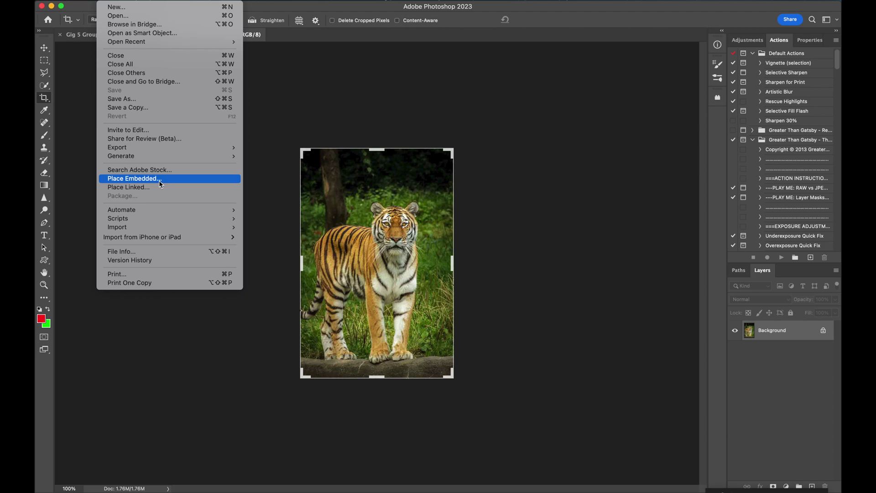
mouse_move(161, 218)
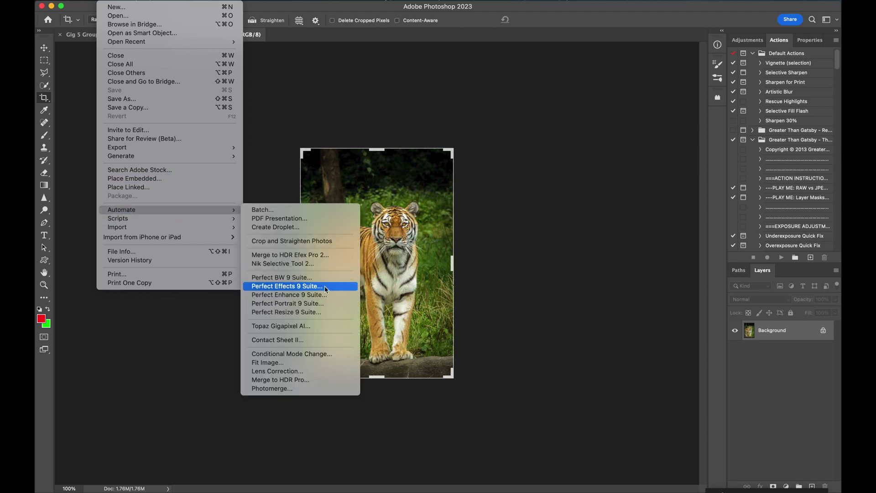
left_click(313, 327)
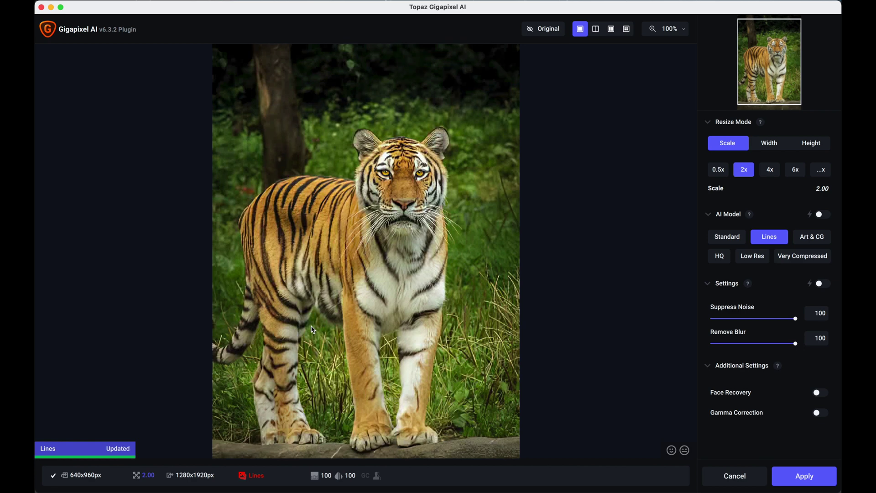
left_click(544, 0)
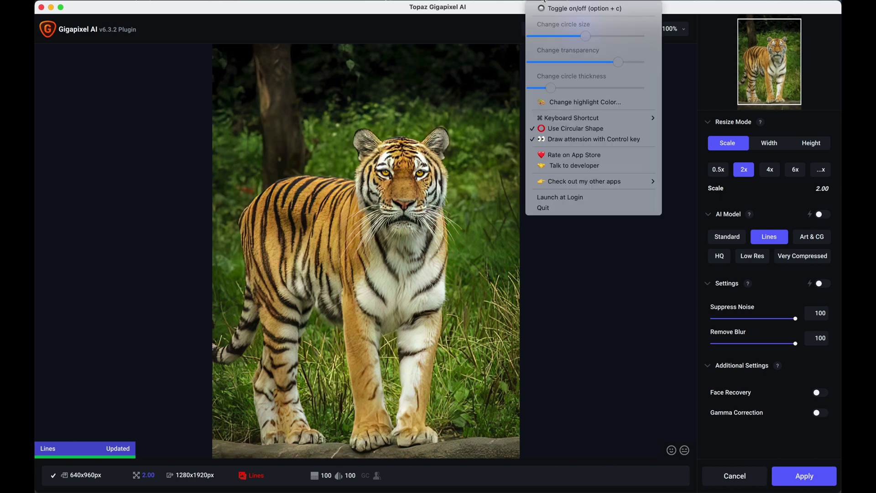
left_click(553, 9)
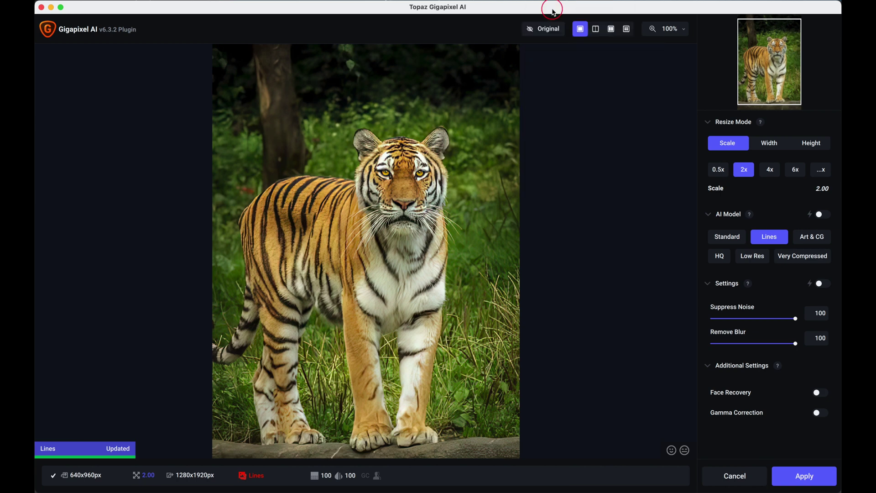
Toggle between the original tiger and the enhanced Lines preview several times.
left_click(547, 32)
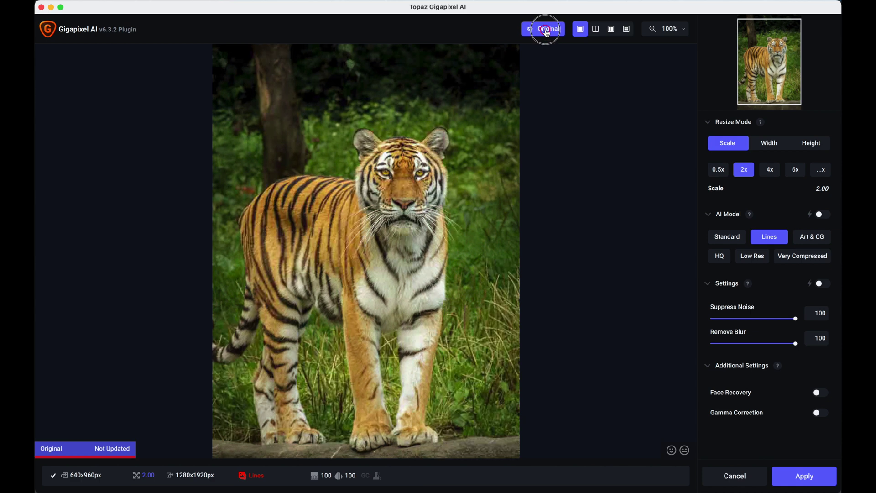
left_click(547, 31)
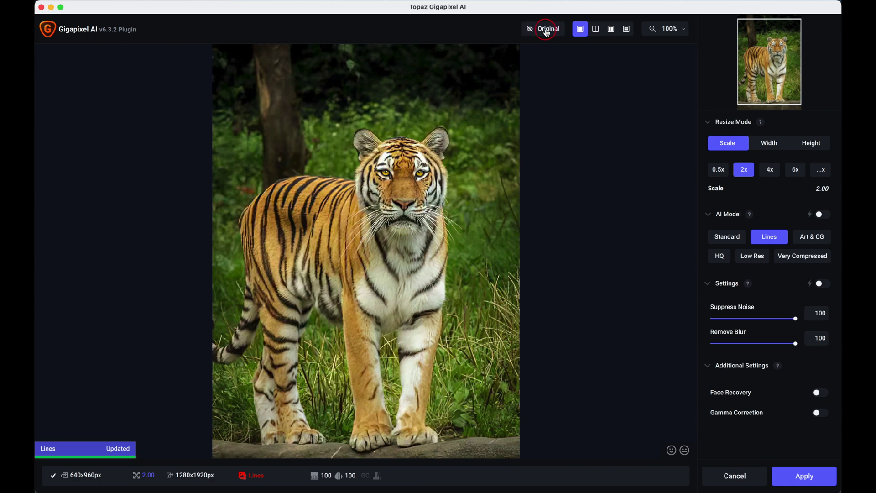
left_click(547, 31)
left_click(547, 31)
left_click(546, 31)
left_click(547, 31)
left_click(593, 35)
Compare the tiger in Split View by sliding the divider, then switch to Side-by-Side View.
left_click(597, 32)
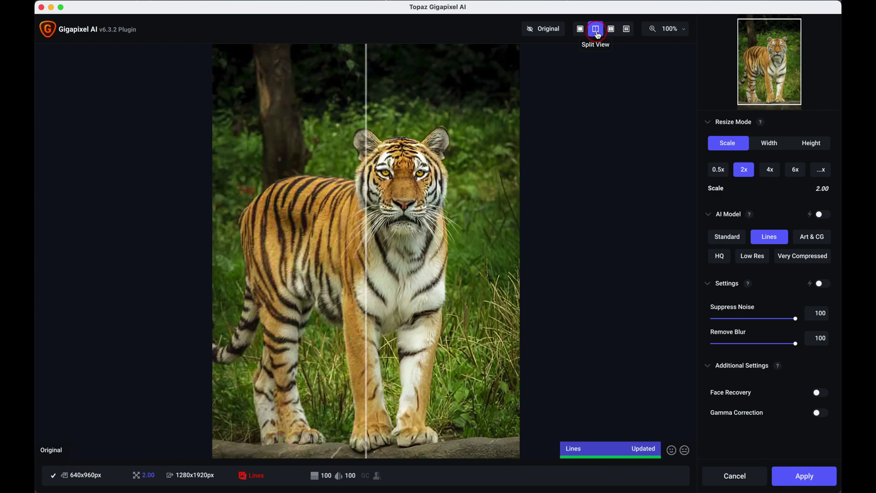
left_click(369, 196)
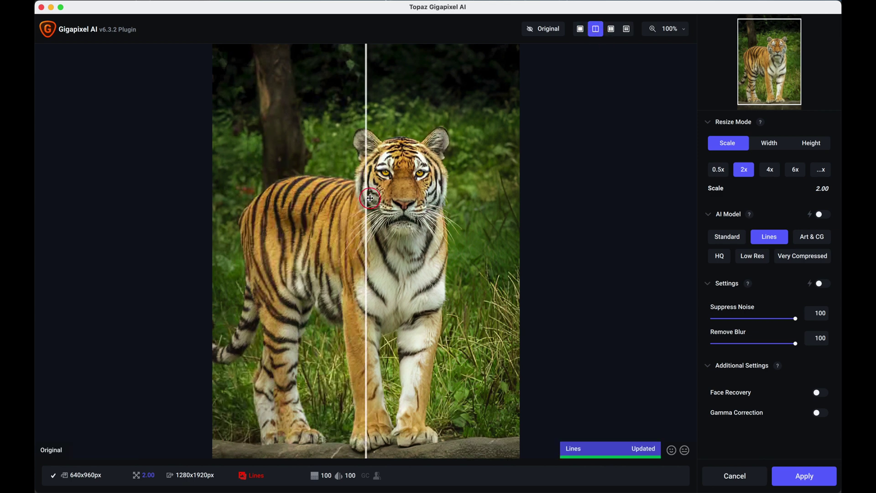
left_click_drag(369, 195, 388, 217)
left_click(615, 37)
left_click(611, 32)
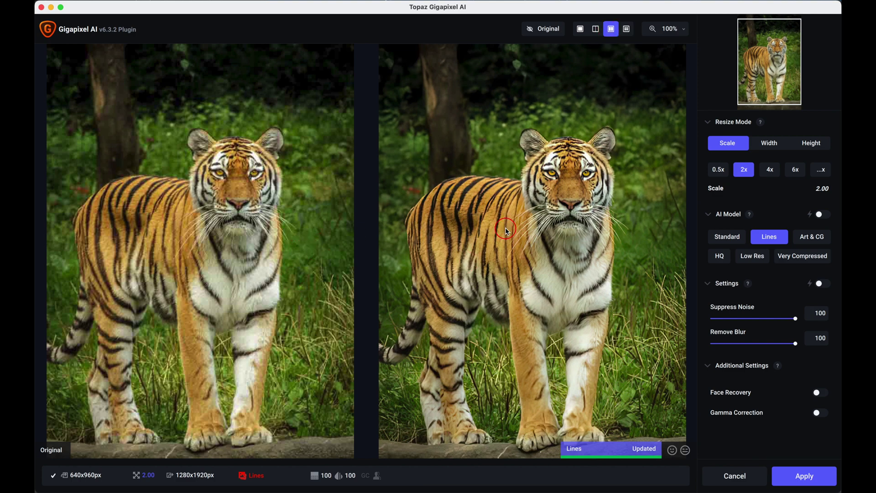
Show the four-pane Comparison View of the tiger and select the upper-right preview.
left_click(629, 32)
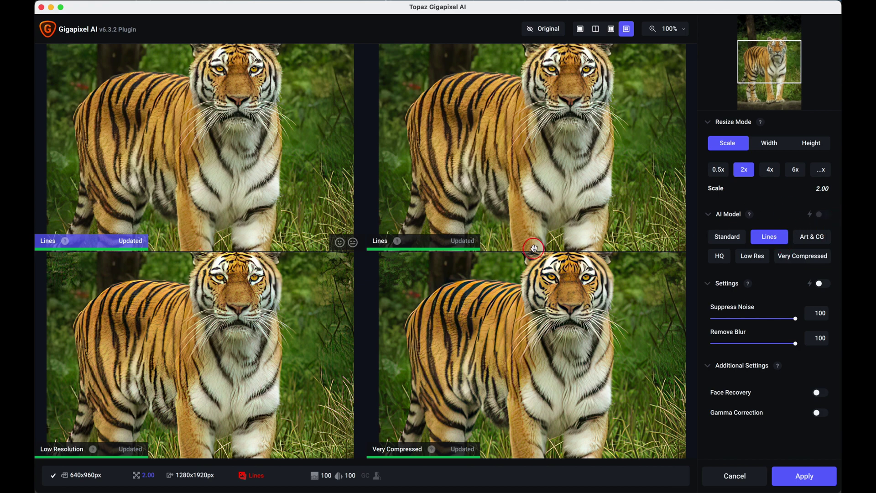
left_click(425, 245)
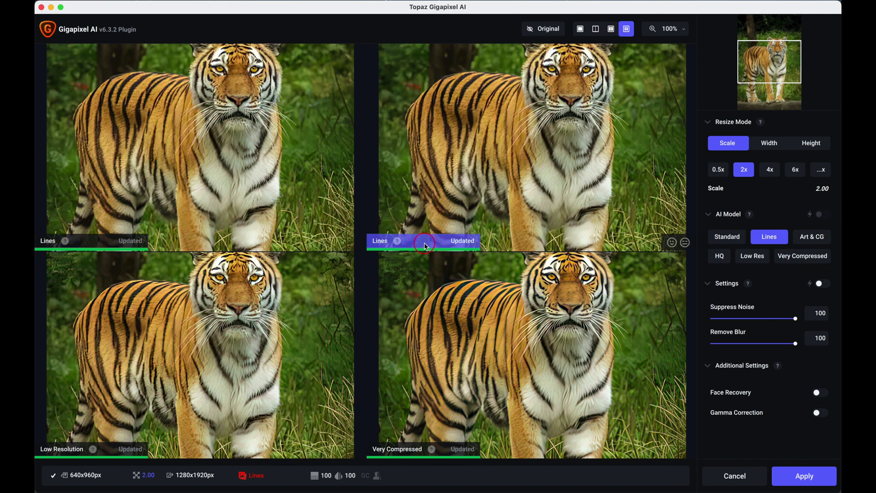
Set the upper-right preview to Art & CG and apply the 2x tiger upscale to Photoshop.
left_click(817, 238)
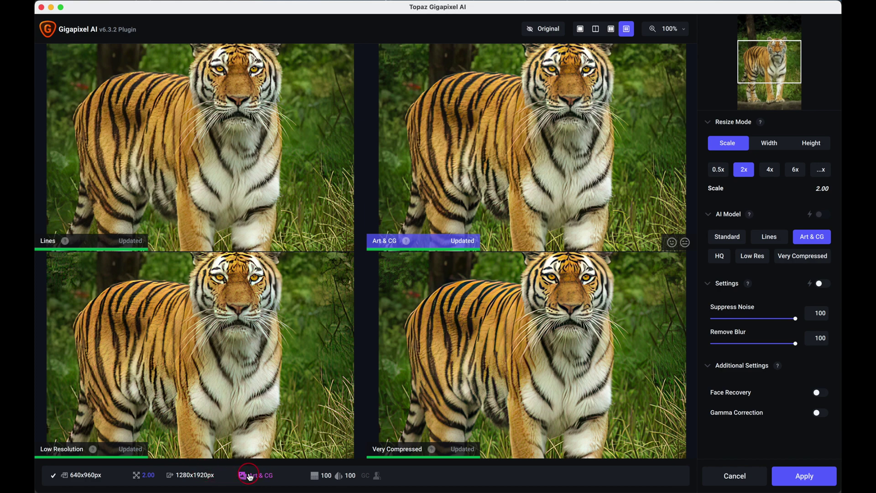
left_click(803, 474)
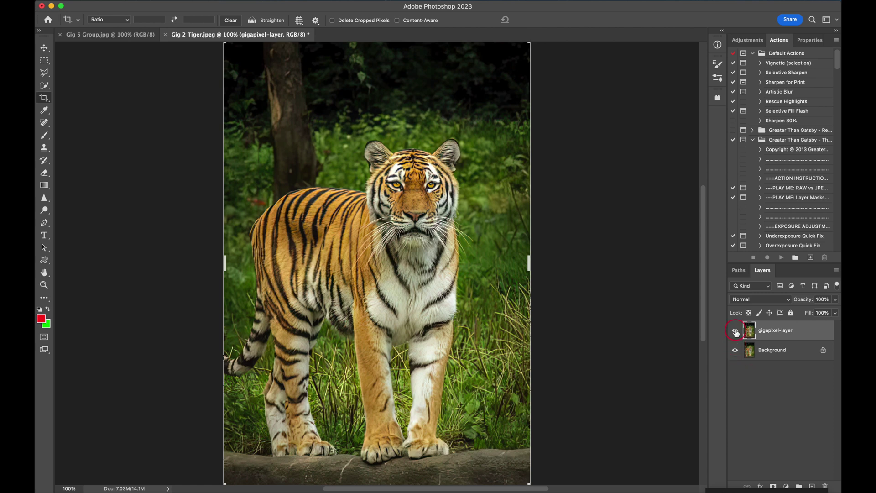
Toggle gigapixel-layer's visibility off and on twice to compare with Background, leaving it visible.
left_click(736, 332)
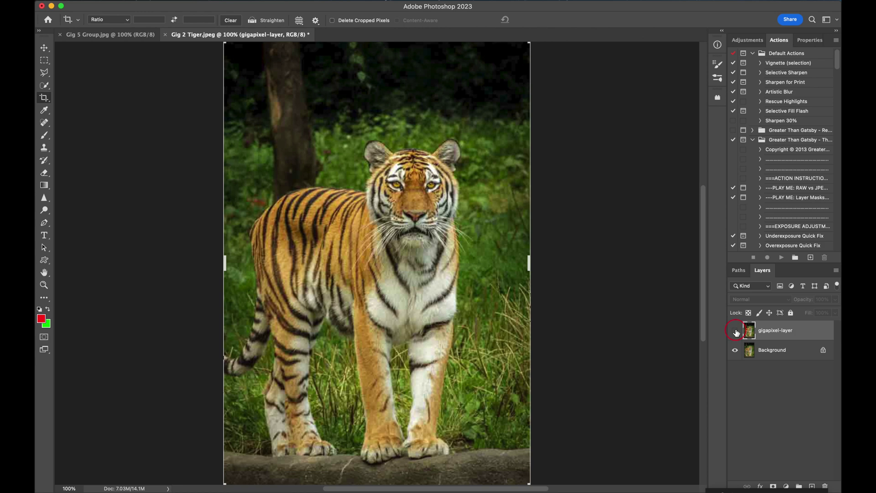
left_click(736, 332)
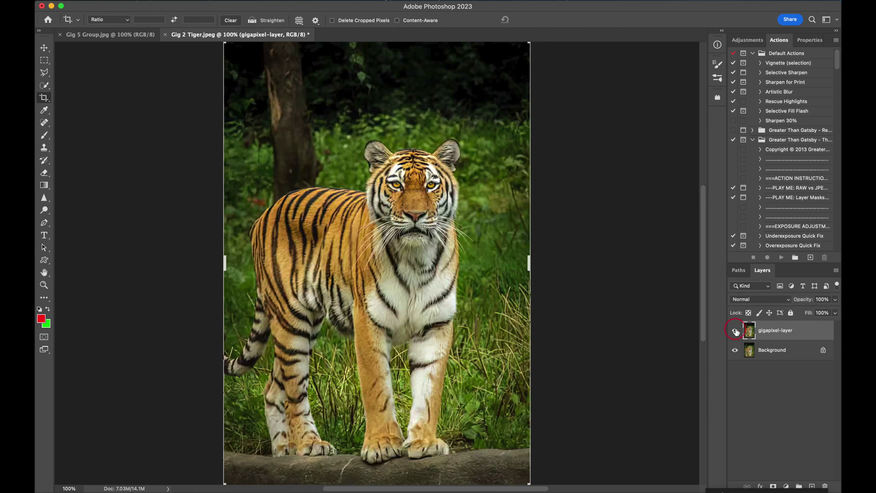
left_click(735, 332)
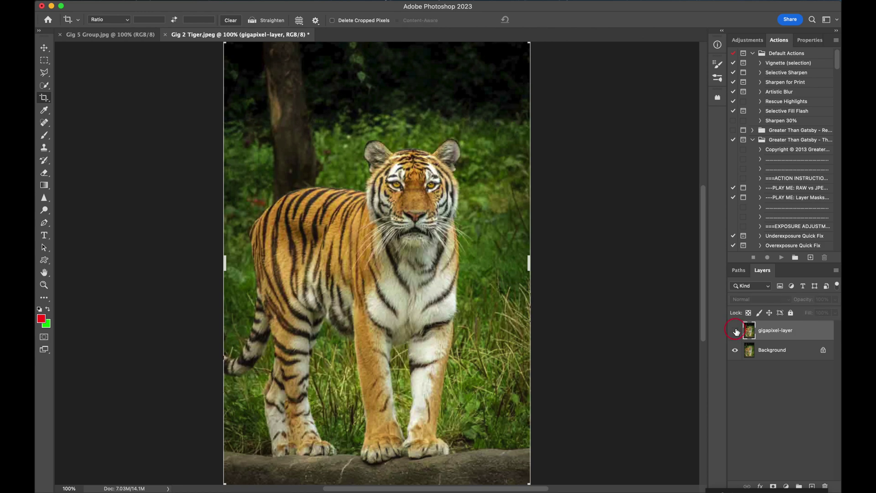
left_click(735, 331)
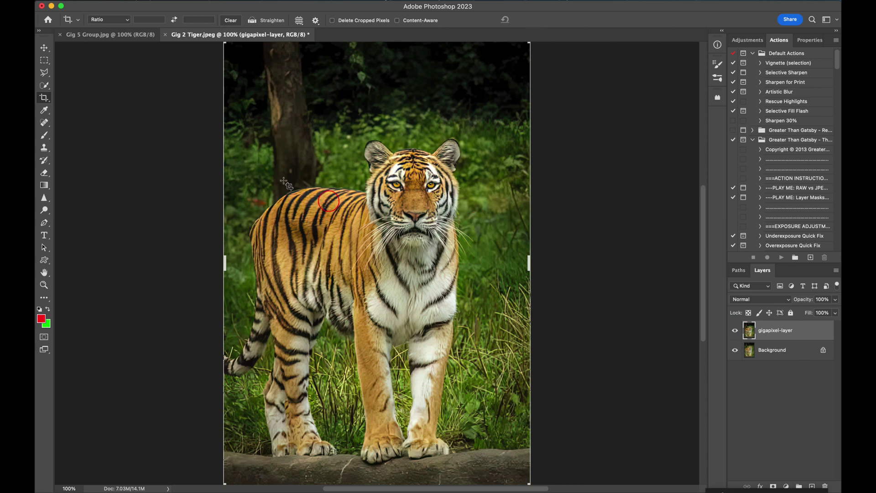
left_click(165, 35)
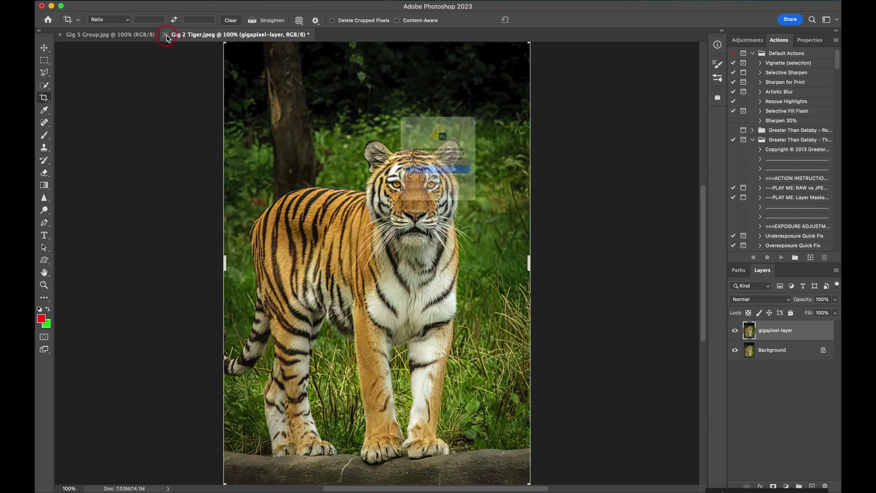
left_click(451, 193)
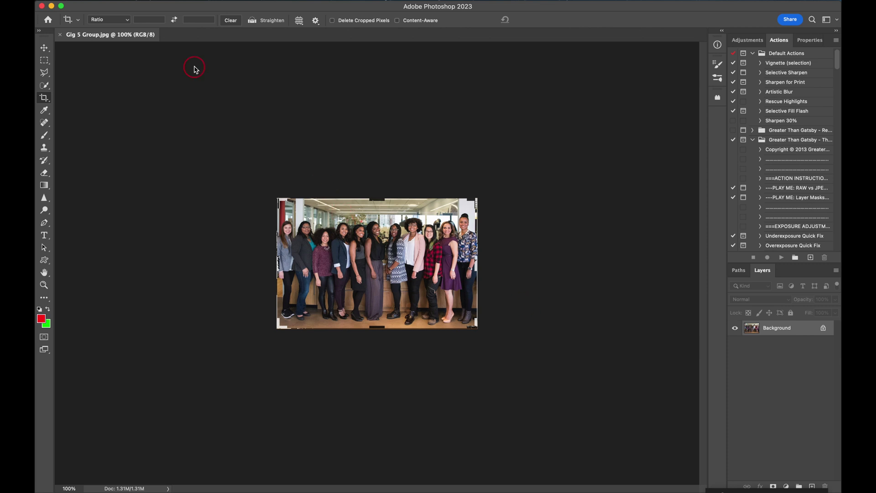
scroll(342, 263, "up", 3)
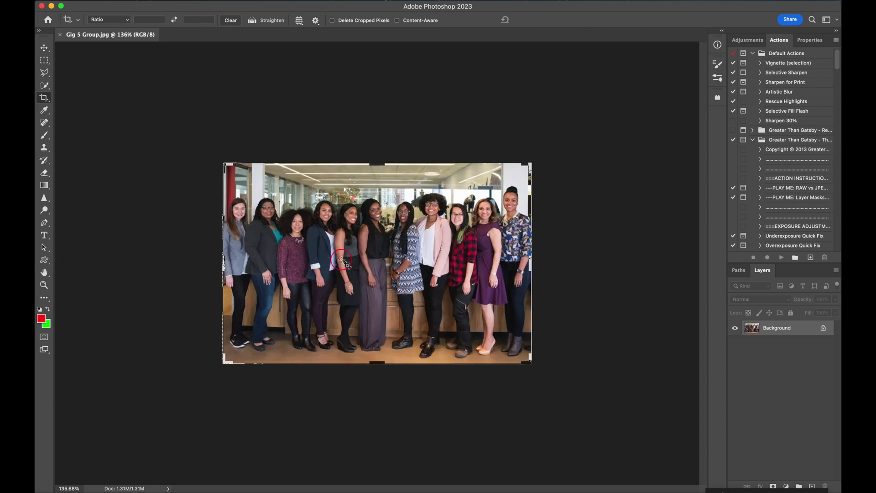
scroll(342, 263, "up", 5)
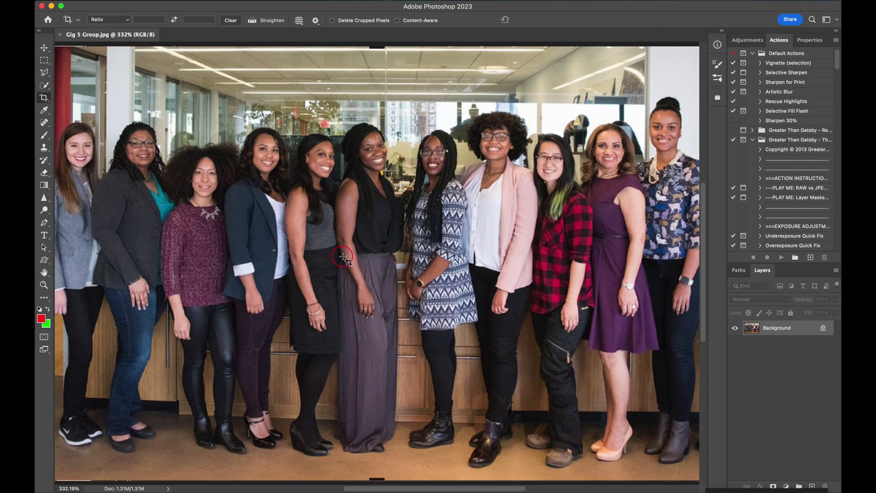
scroll(343, 257, "up", 3)
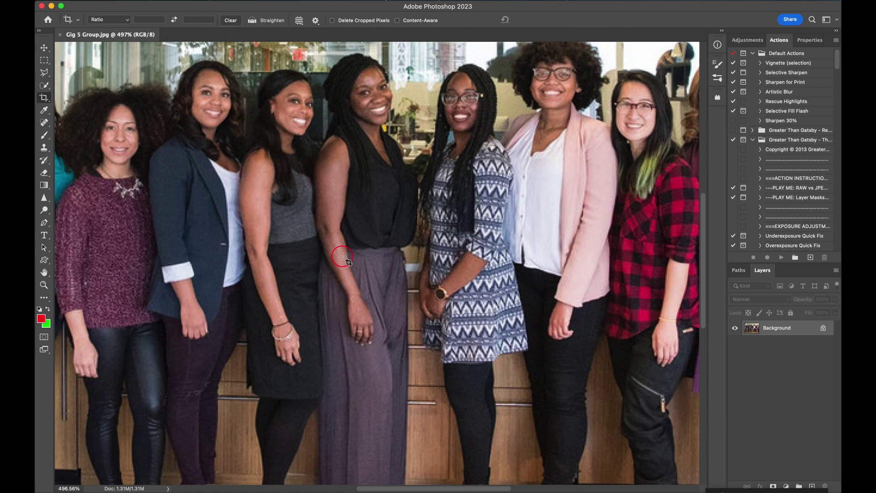
scroll(342, 257, "down", 1)
scroll(342, 257, "down", 8)
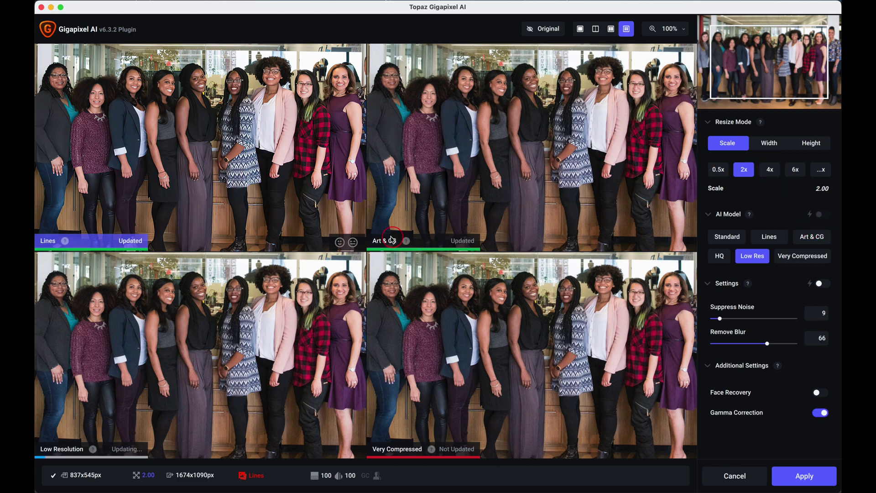
Check the Very Compressed preview of the group photo, then choose the Lines model.
left_click(477, 319)
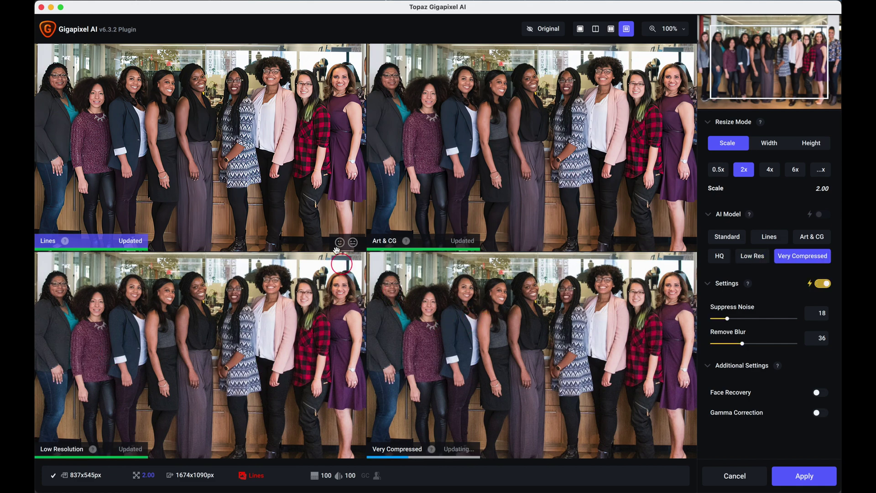
left_click(299, 200)
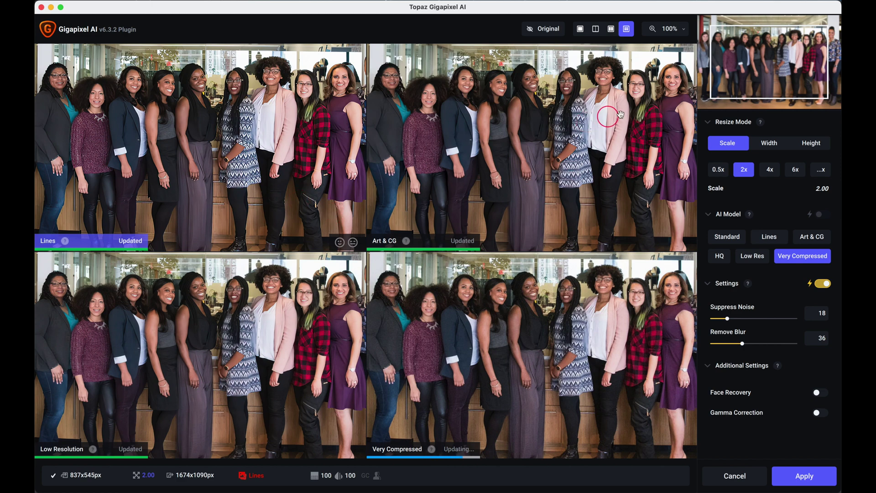
Set the group photo upscale to 6x (5022x3270px) and pan the previews onto the women's faces.
left_click(795, 170)
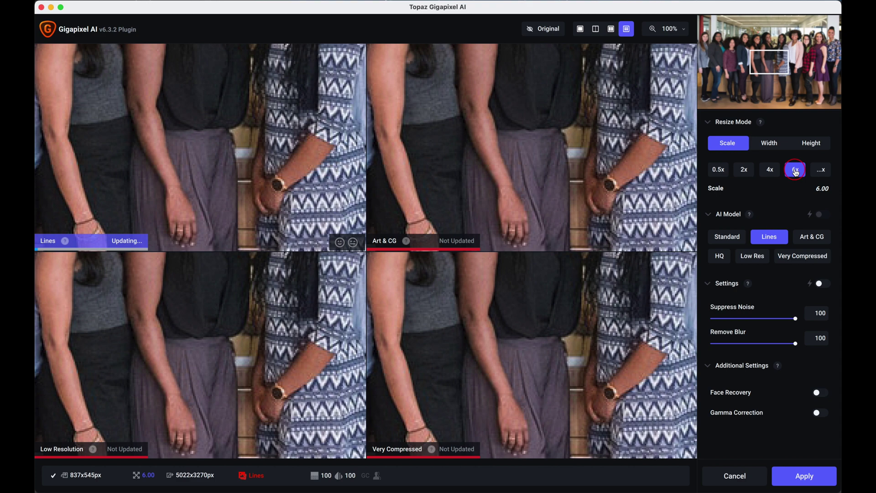
left_click(770, 57)
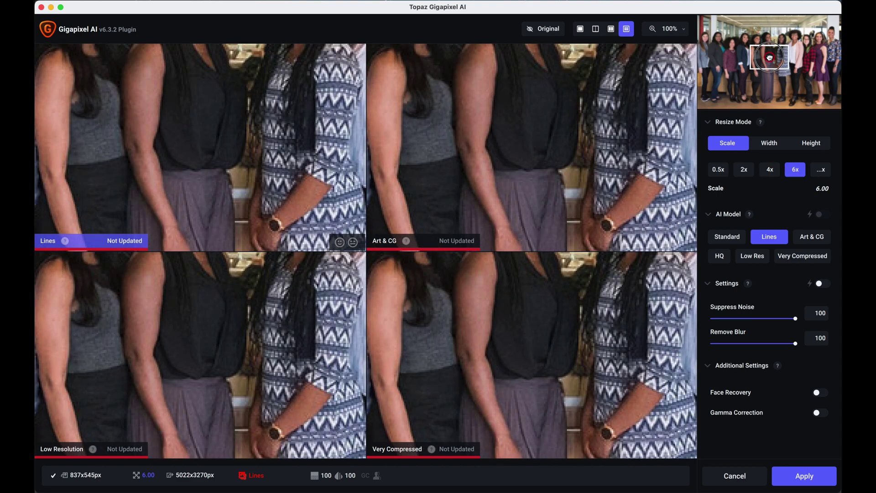
left_click_drag(770, 57, 735, 42)
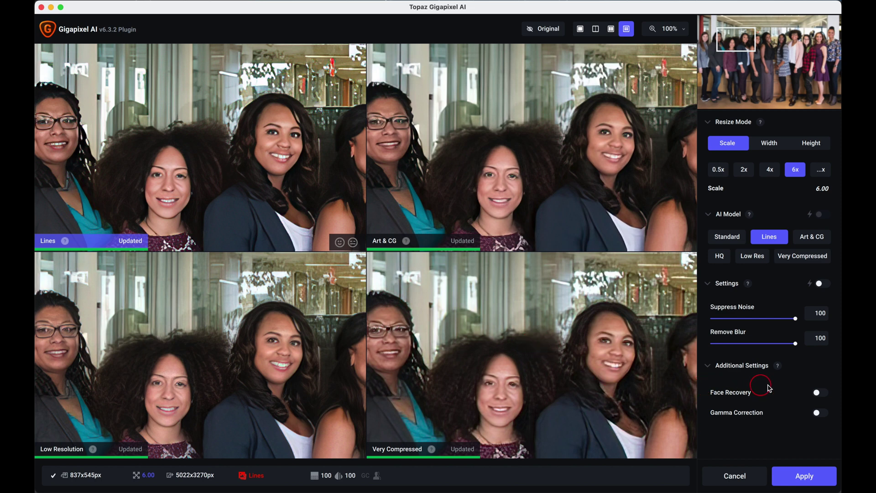
Enable Face Recovery at strength 42 and pan the previews to the leftmost women.
left_click(821, 392)
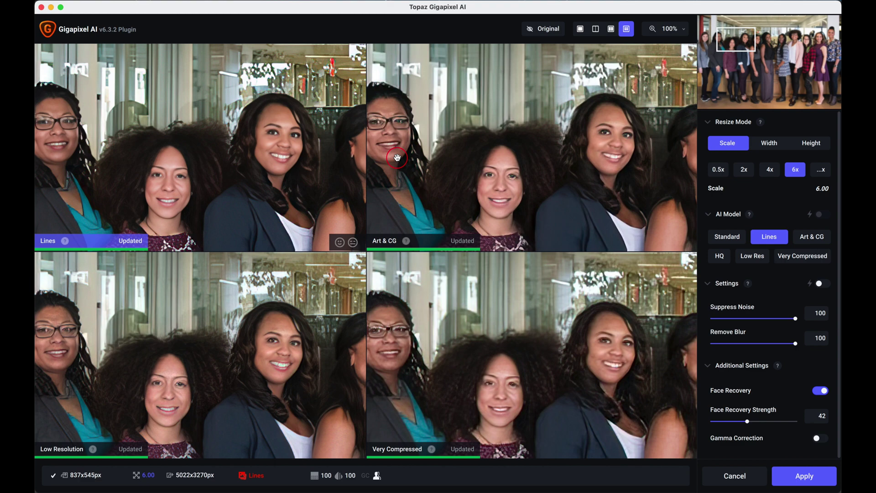
left_click(717, 42)
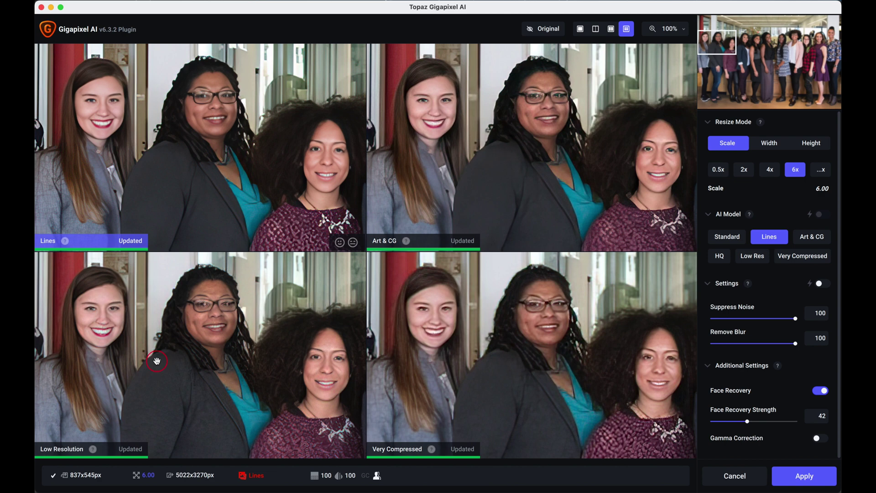
Select the Low Resolution pane, compare it twice against the original, then apply the 6x upscale.
left_click(116, 390)
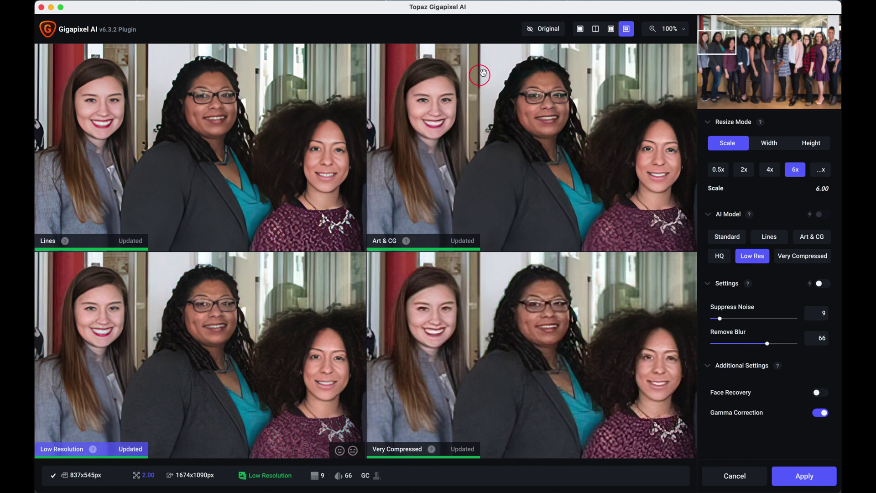
left_click(549, 30)
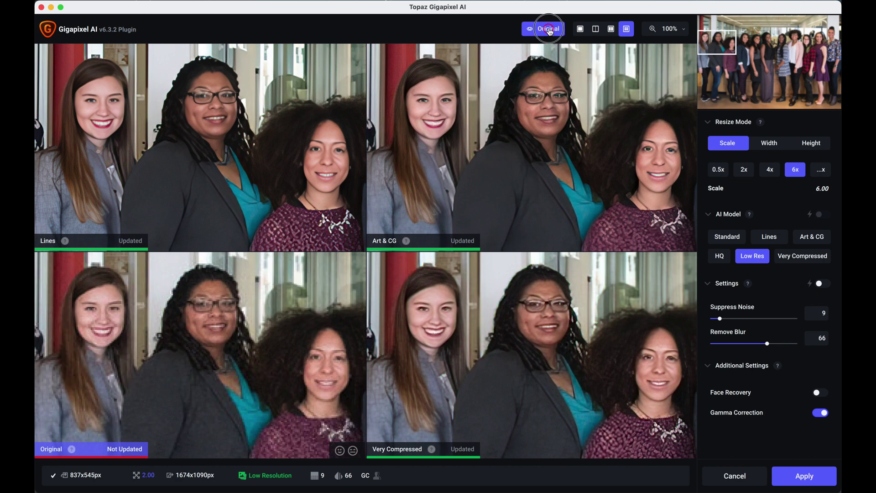
left_click(549, 29)
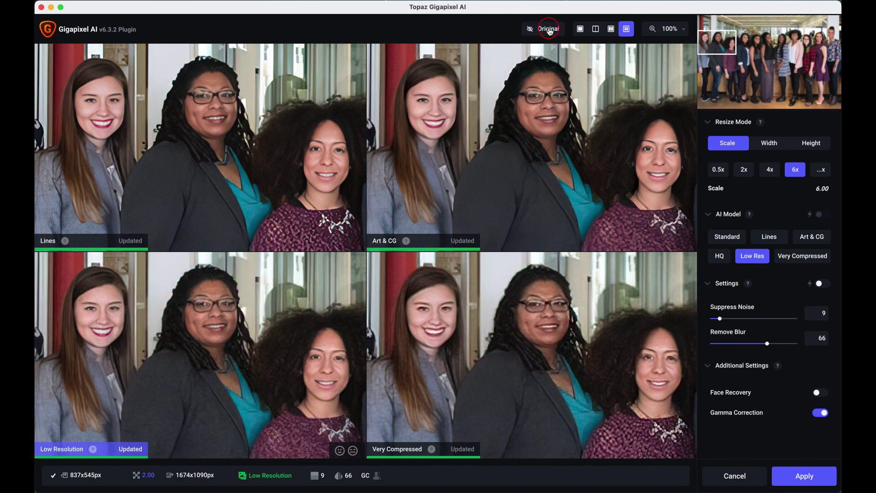
left_click(549, 30)
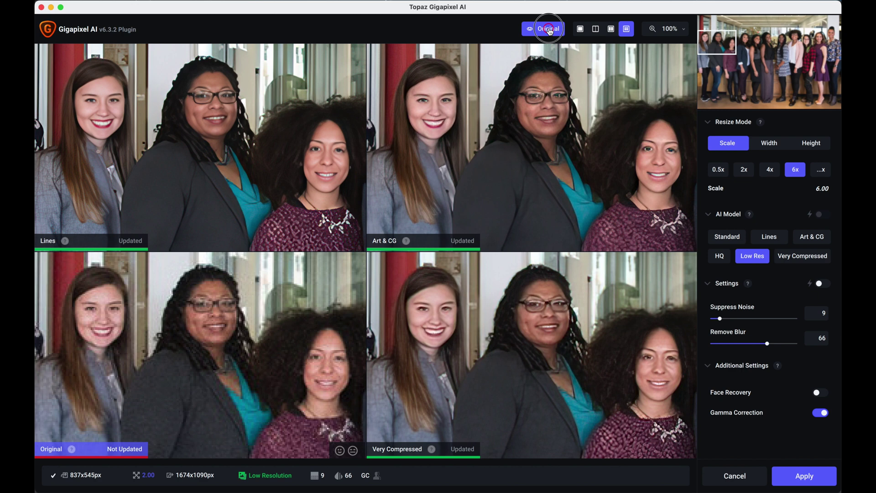
left_click(549, 30)
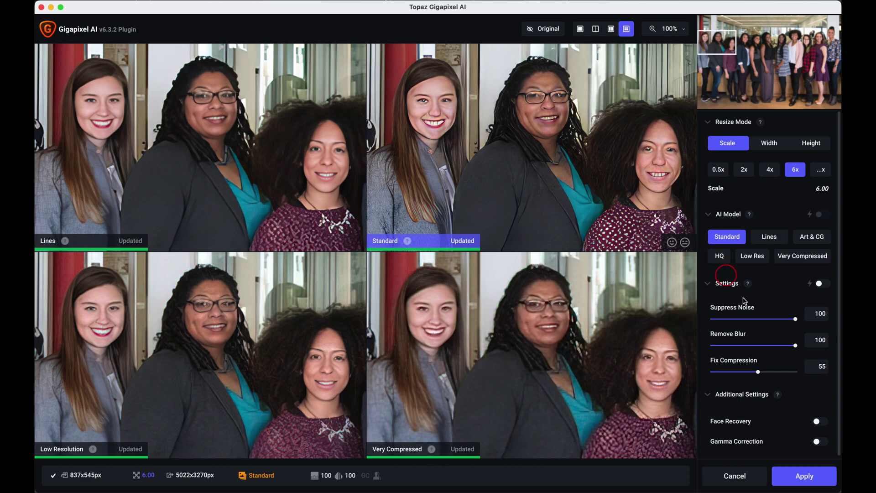
left_click(800, 477)
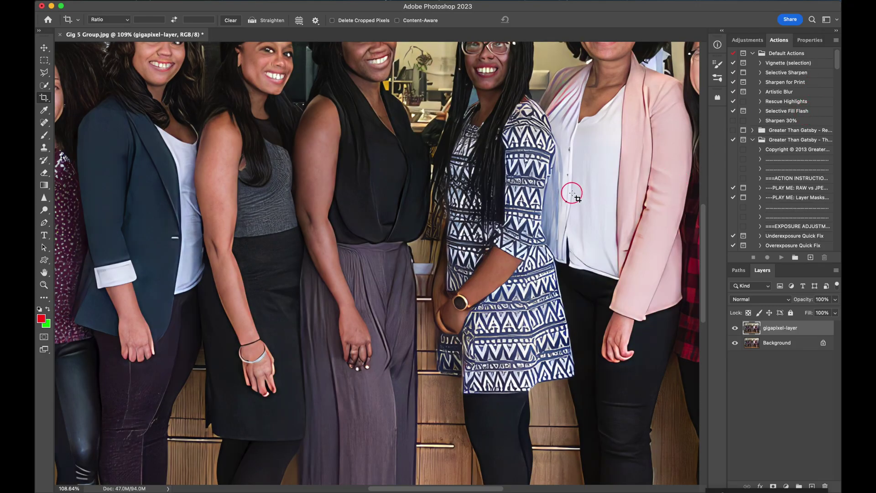
Fit the upscaled group photo on screen with Cmd+0, then switch to the tiger image.
key("super+0")
left_click(574, 197)
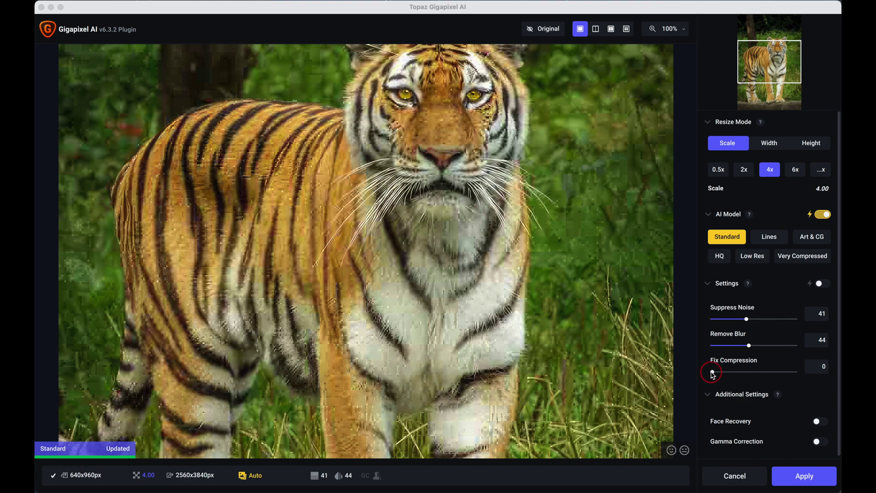
Raise Fix Compression from 0 to 71 in Topaz Gigapixel AI to clean up the tiger's blocky artifacts.
left_click_drag(714, 373, 772, 374)
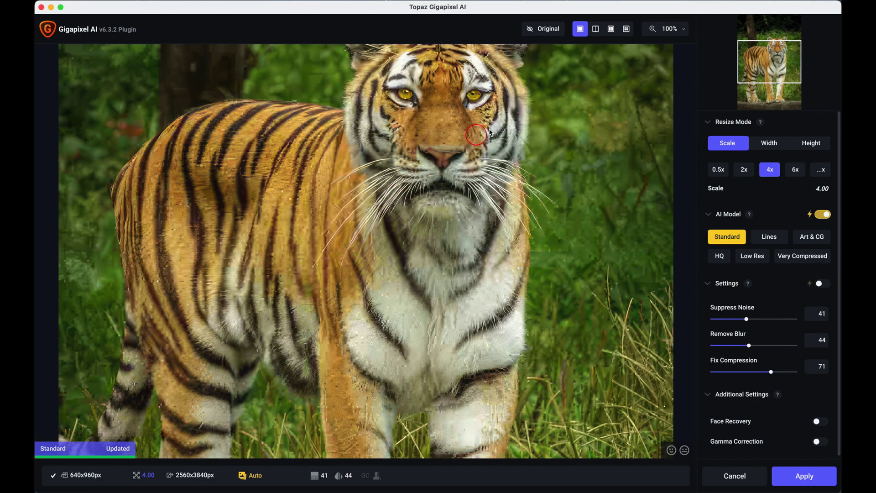
left_click(548, 28)
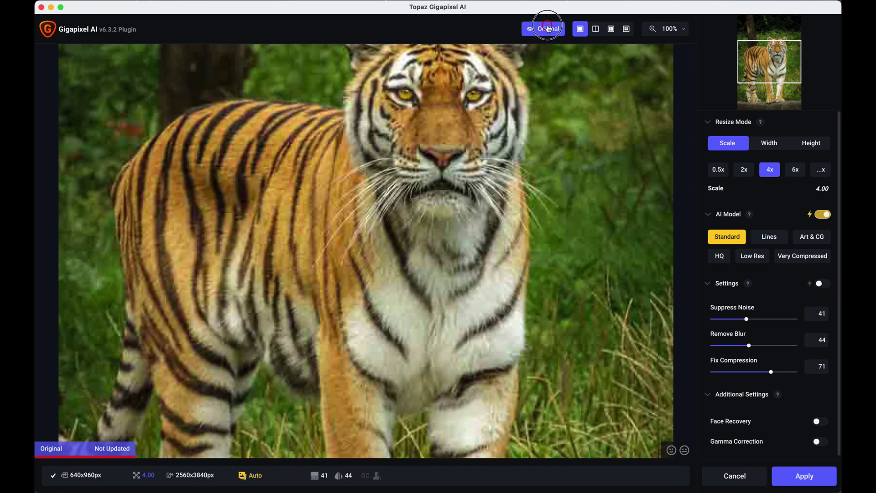
left_click(549, 29)
left_click(548, 28)
left_click(548, 28)
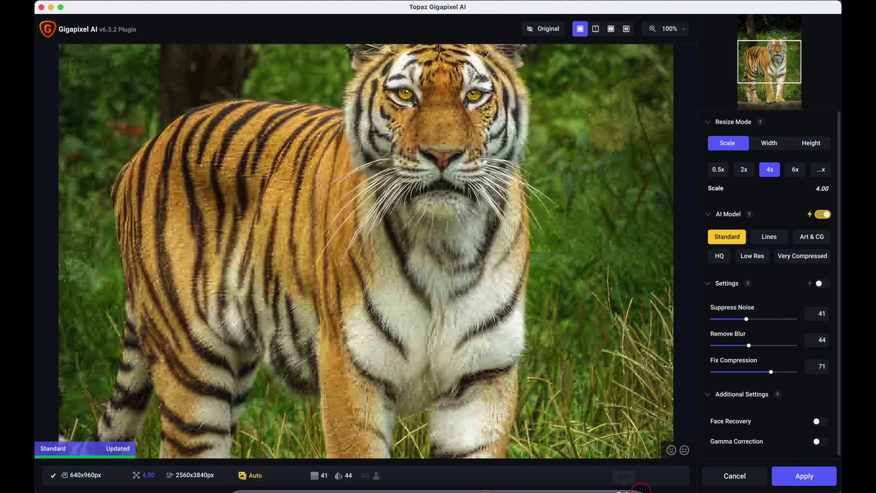
mouse_move(642, 489)
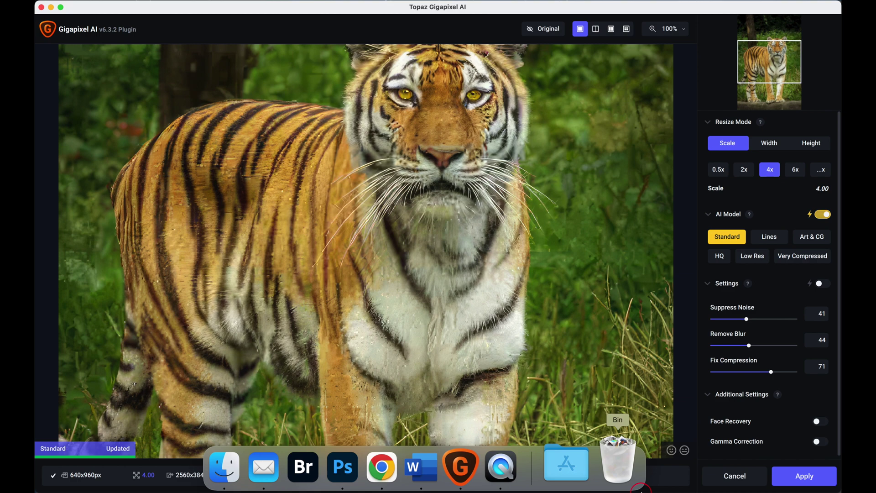